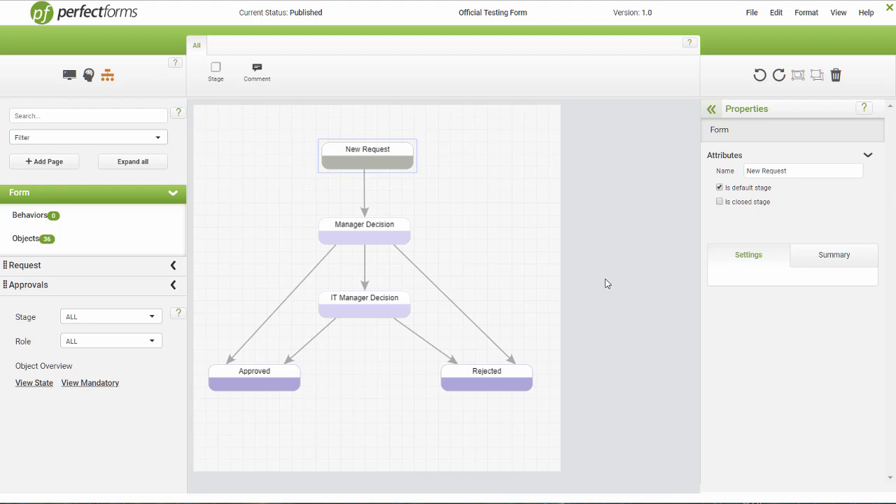
# Give the New Request stage the summary description "New Request is created"
pyautogui.click(832, 260)
pyautogui.click(778, 305)
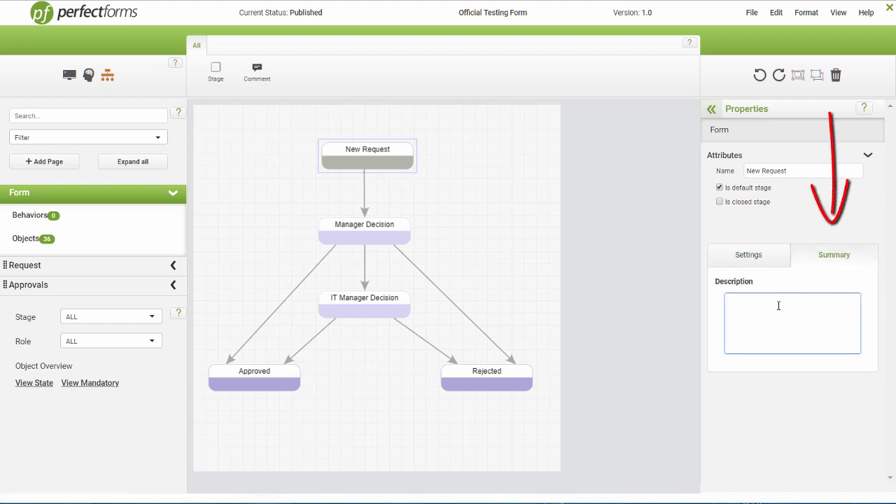
pyautogui.write('New Request is s')
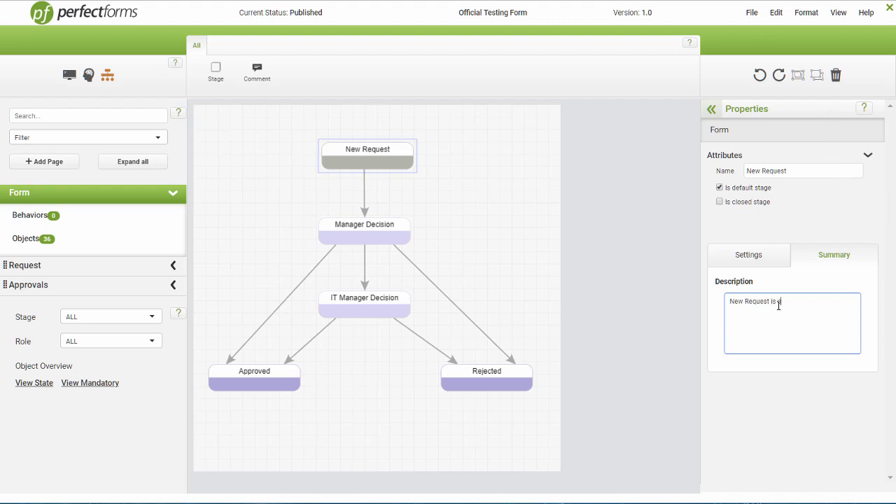
pyautogui.write('reated')
pyautogui.click(647, 316)
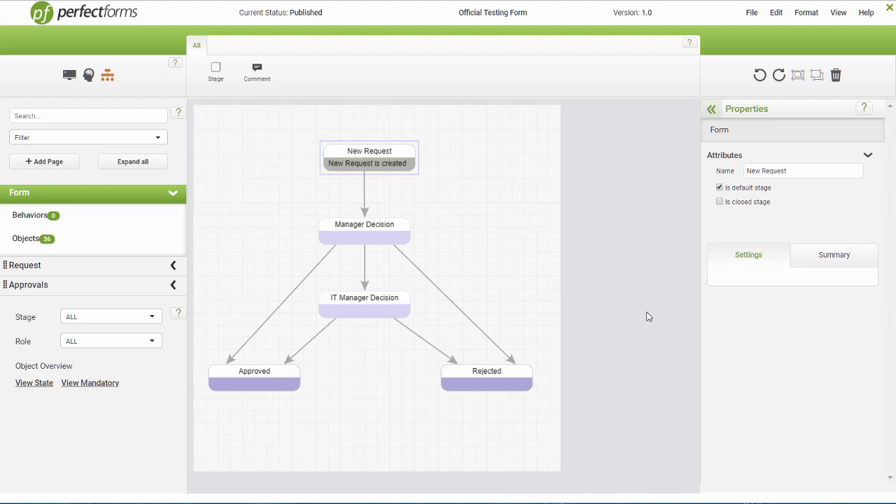
# Name the connector between the New Request and Manager Decision stages "New request submitted"
pyautogui.click(364, 198)
pyautogui.click(365, 200)
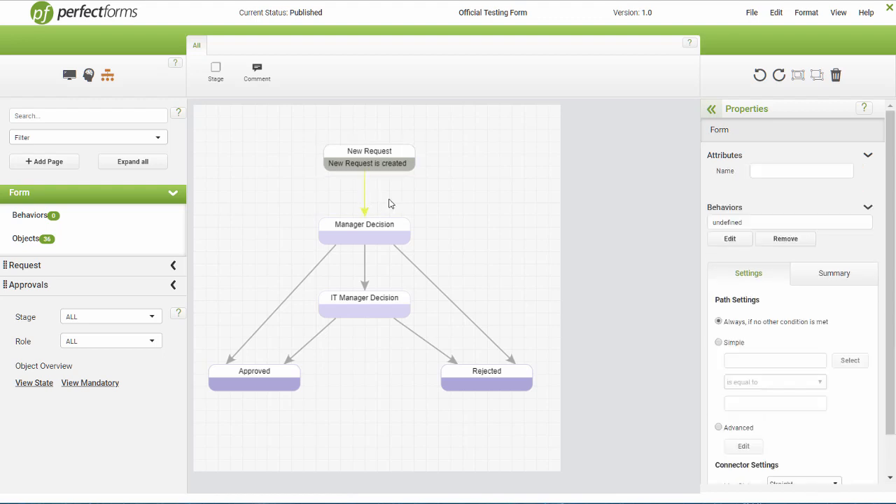
pyautogui.click(779, 170)
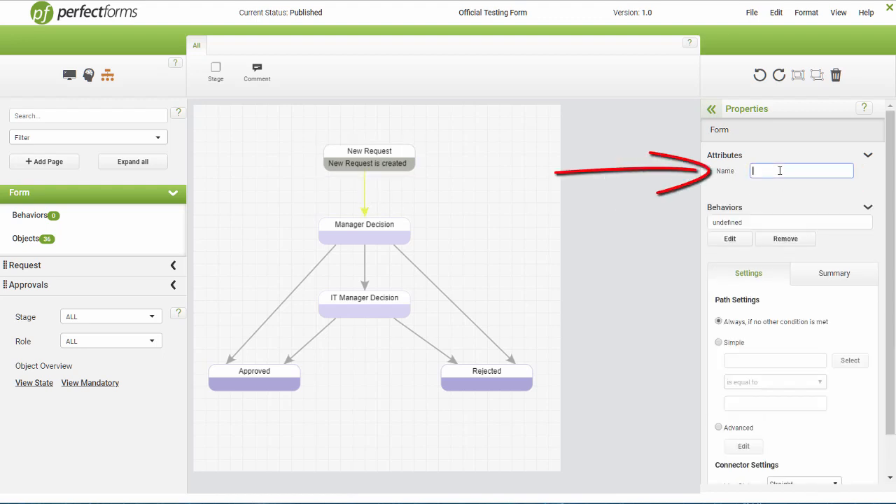
pyautogui.write('New request submitt')
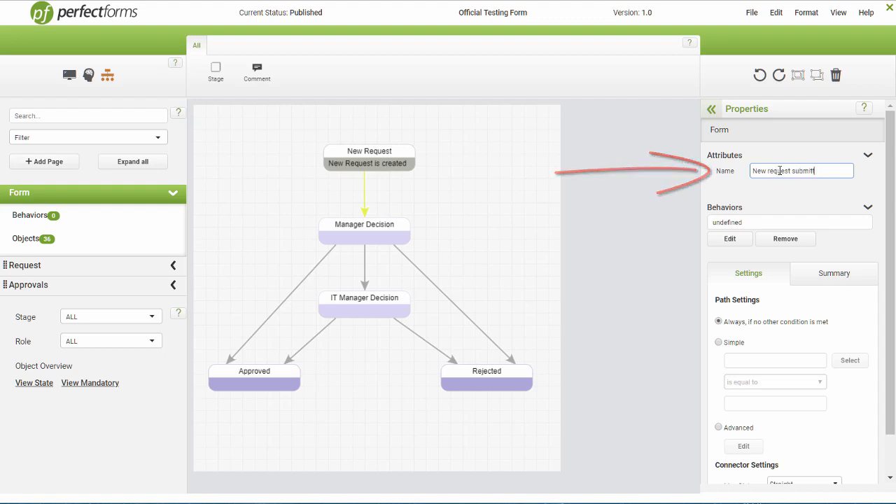
pyautogui.write('ed')
pyautogui.press('Tab')
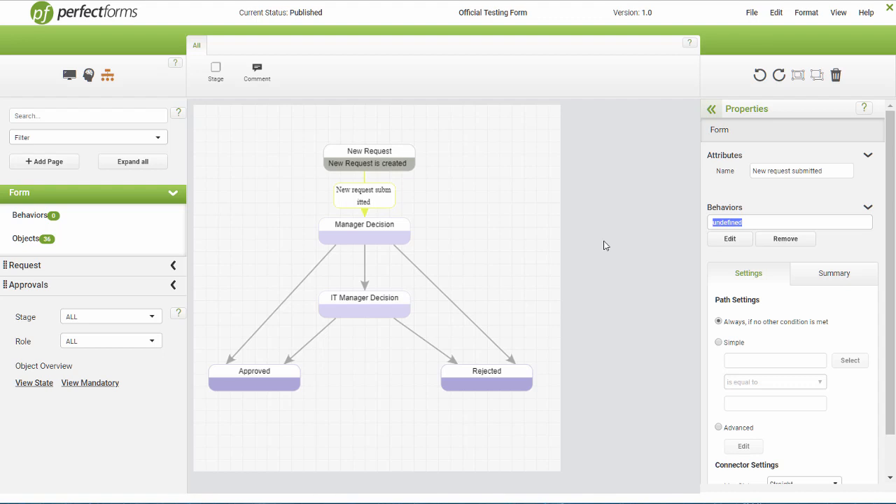
# Name the connector from Manager Decision to Approved "Manager approves a non IT request"
pyautogui.click(281, 310)
pyautogui.click(753, 170)
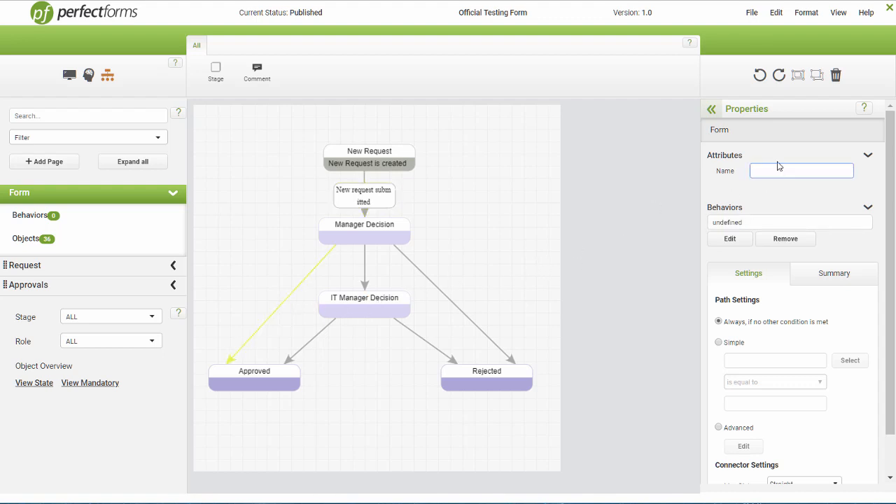
pyautogui.write('Manager Approves a non IT request')
pyautogui.press('Tab')
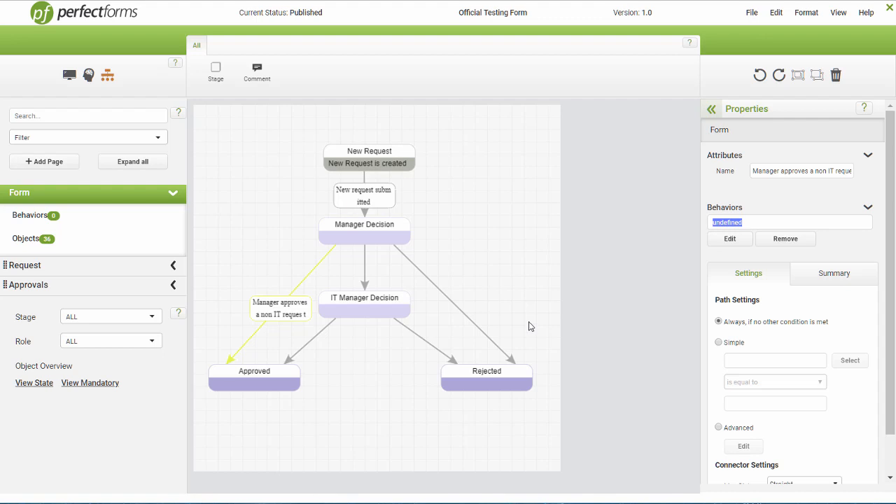
# Name the connector from Manager Decision to Rejected "Manager rejects"
pyautogui.click(446, 295)
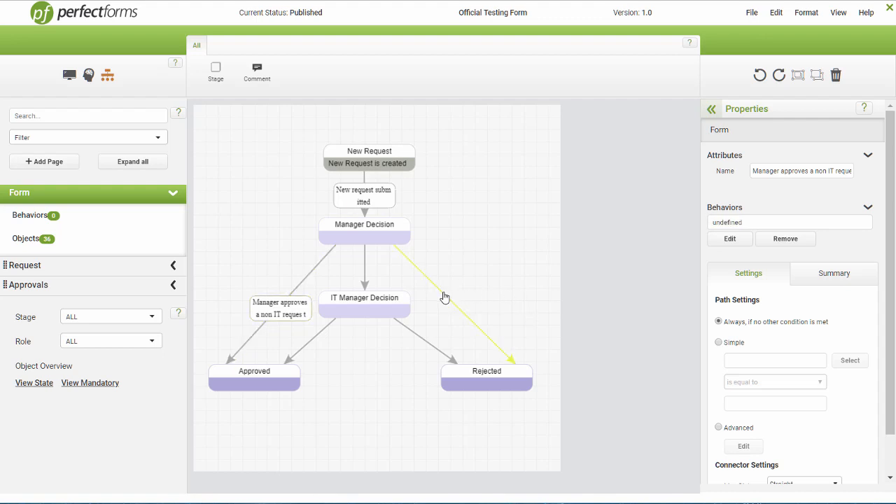
pyautogui.click(772, 170)
pyautogui.write('M')
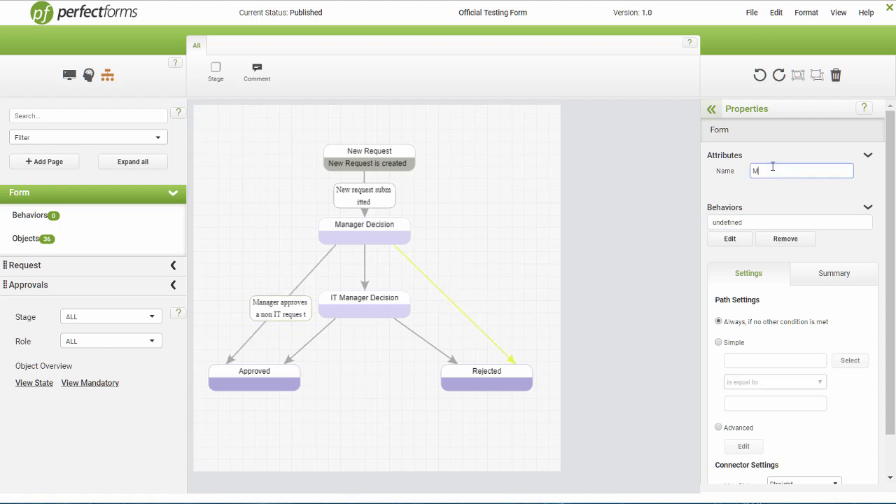
pyautogui.write('anager rejects')
pyautogui.press('Tab')
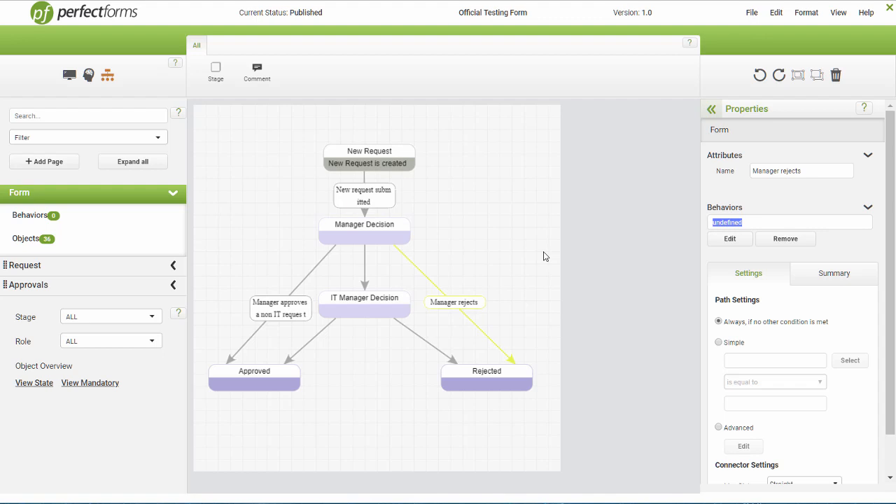
# Name the connector from Manager Decision to IT Manager Decision "Manager approves an IT request"
pyautogui.click(365, 270)
pyautogui.click(366, 272)
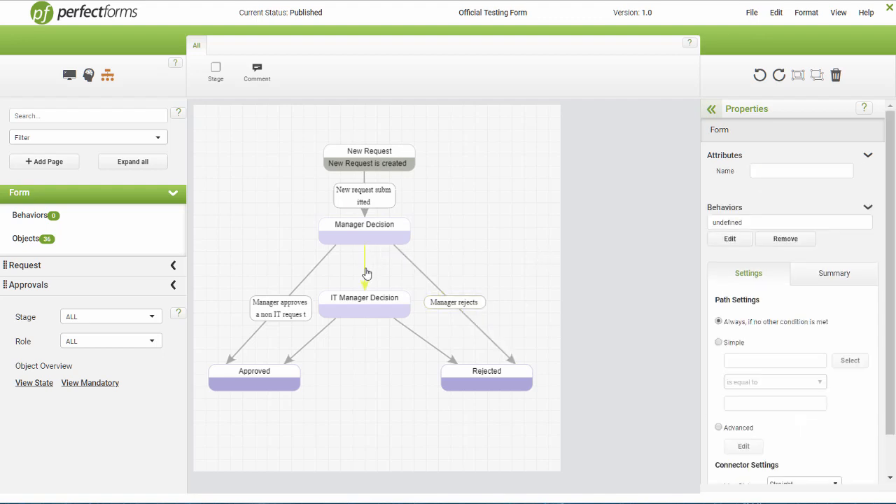
pyautogui.click(784, 172)
pyautogui.write('Manager approve')
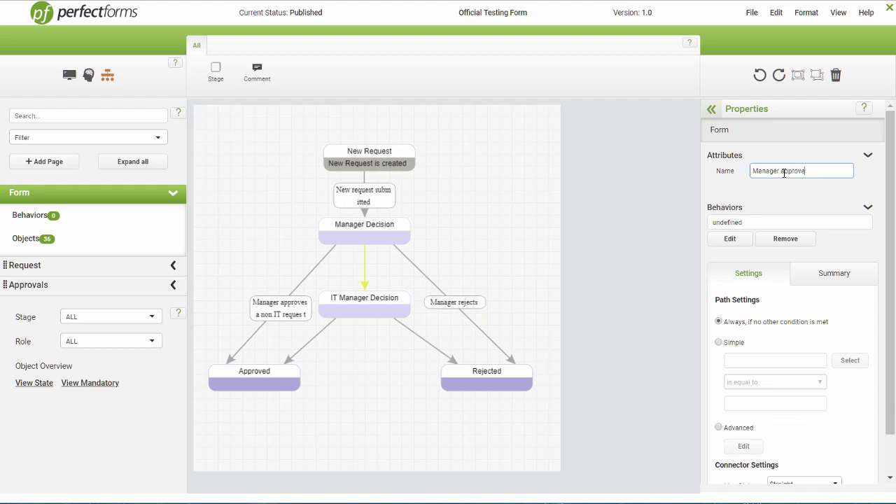
pyautogui.write('s an IT request')
pyautogui.press('Tab')
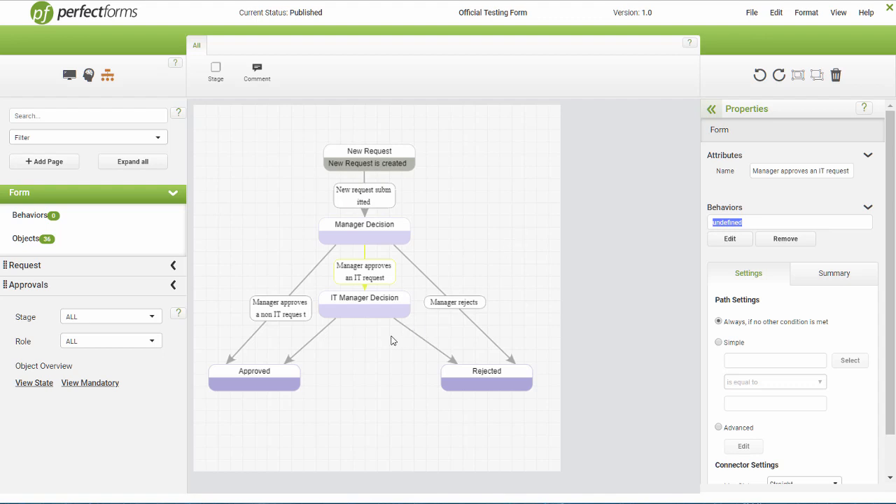
# Name the connector from IT Manager Decision to Approved "IT Manager approves"
pyautogui.click(310, 344)
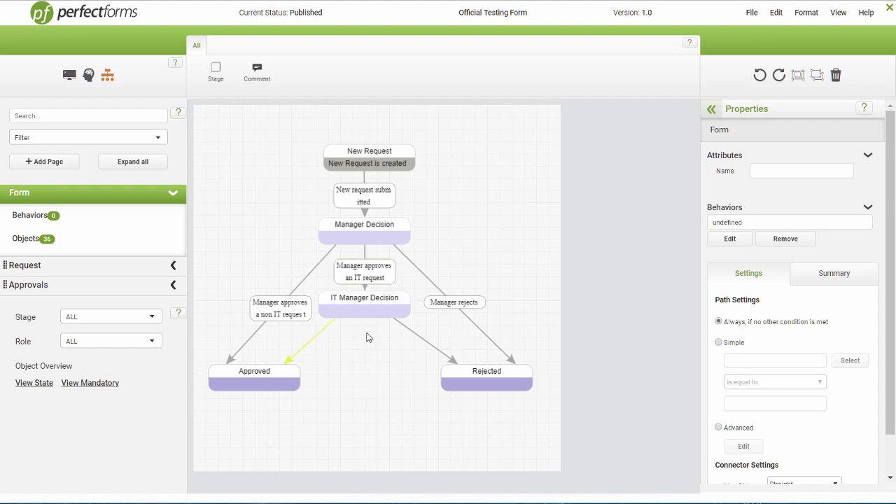
pyautogui.click(782, 173)
pyautogui.write('IT Manager approves')
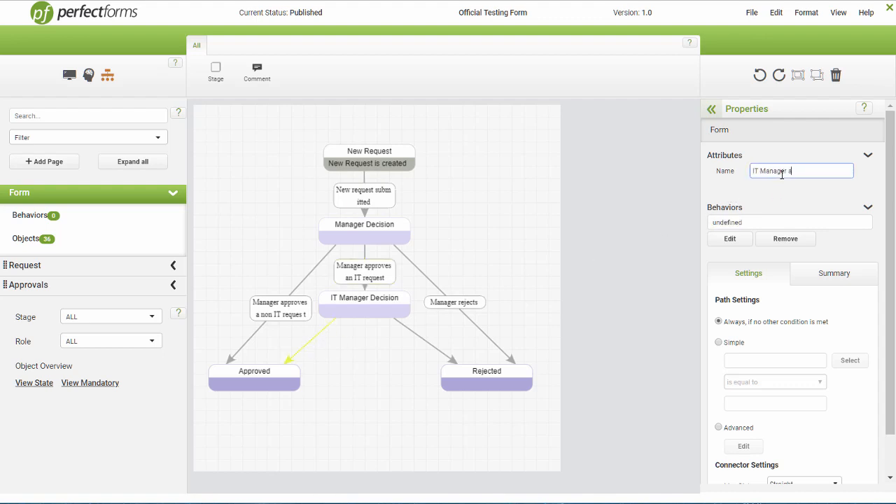
pyautogui.press('Tab')
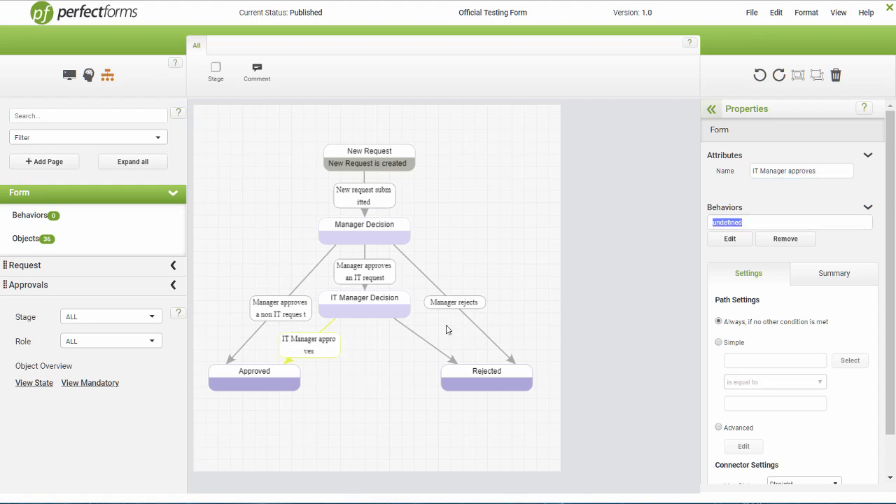
# Name the connector from IT Manager Decision to Rejected "IT Manager rejects"
pyautogui.click(420, 338)
pyautogui.click(772, 168)
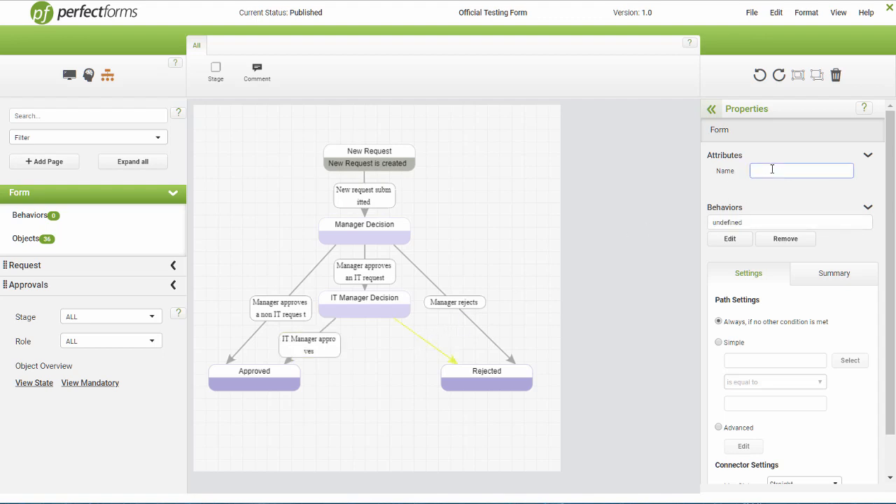
pyautogui.write('IT Manager rejects')
pyautogui.press('Tab')
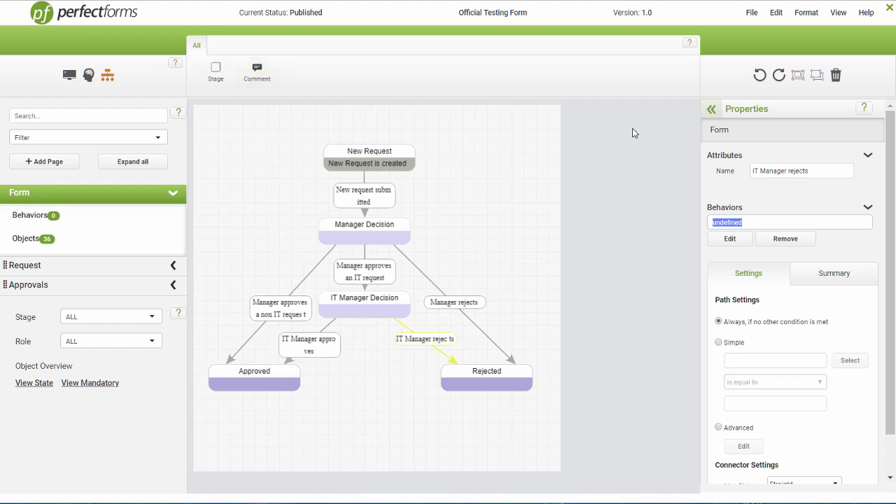
# Add a widened comment below the flowchart reading "All requests need to be approved by the Manager, IT request also need to be approved by the IT Manager."
pyautogui.click(253, 79)
pyautogui.moveTo(254, 79); pyautogui.dragTo(380, 448)
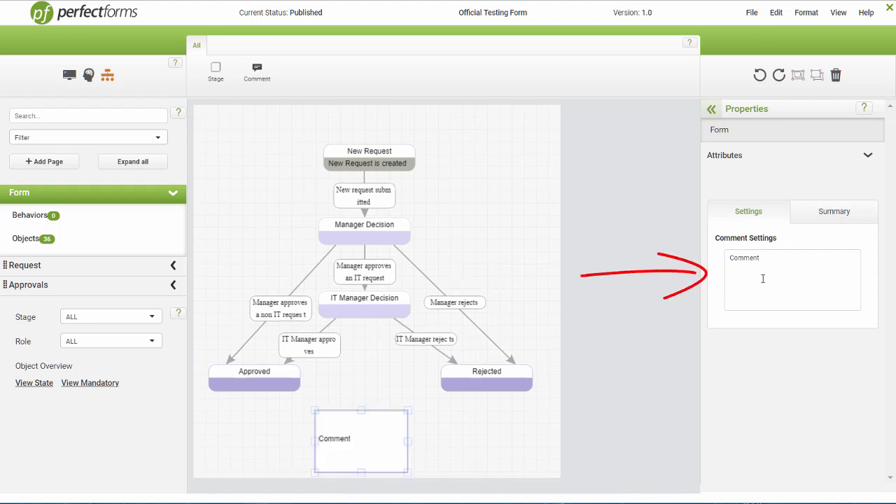
pyautogui.moveTo(765, 257); pyautogui.dragTo(728, 257)
pyautogui.write('A')
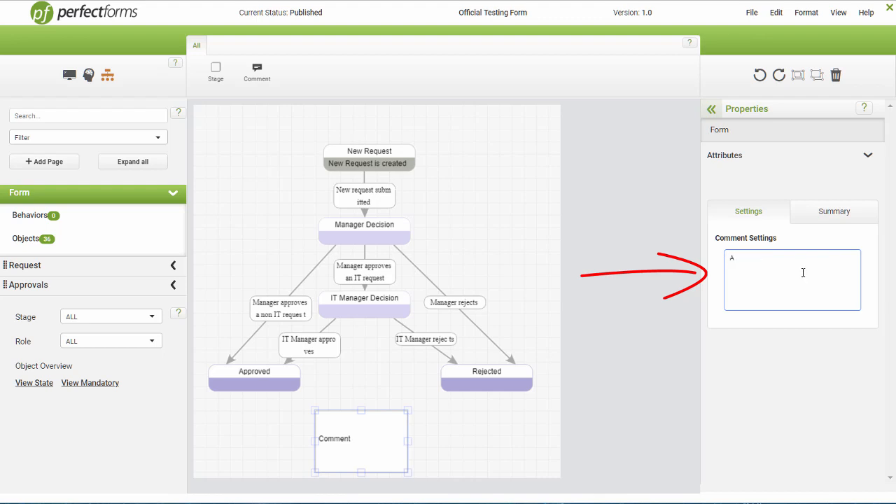
pyautogui.write('ll requests')
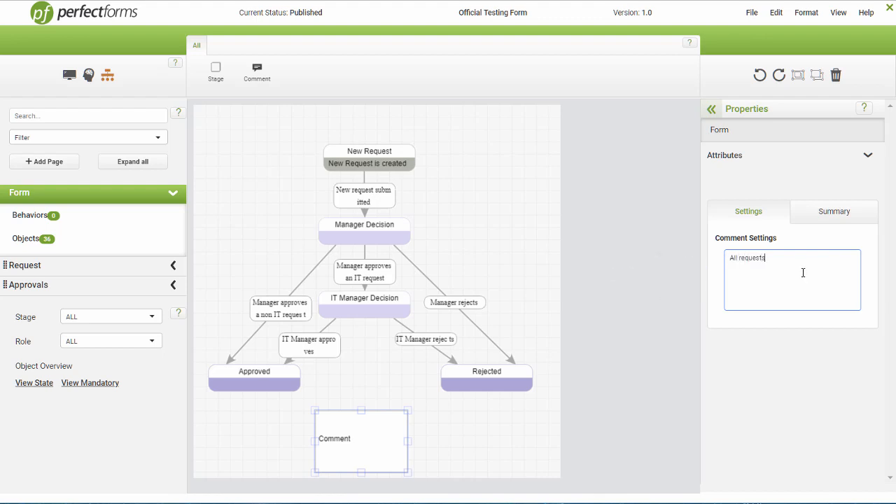
pyautogui.write(' need to be approved by the Manager, IT request also need to be approve')
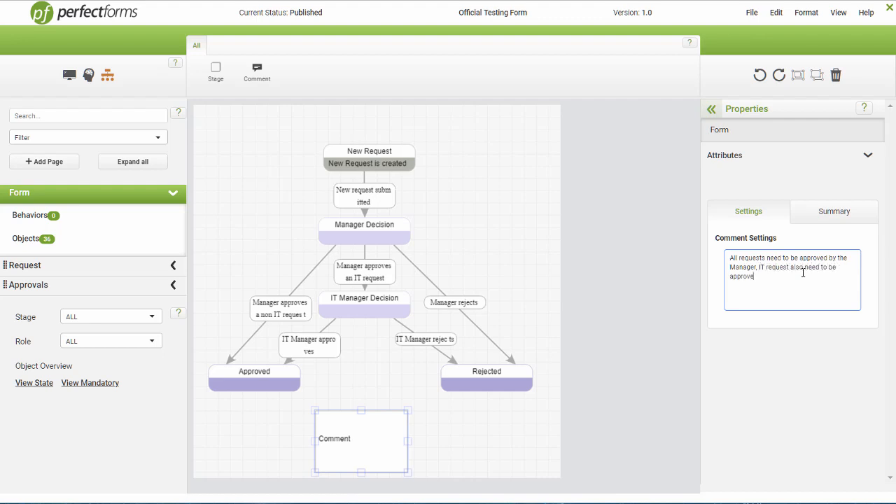
pyautogui.write('d by the IT Manager.')
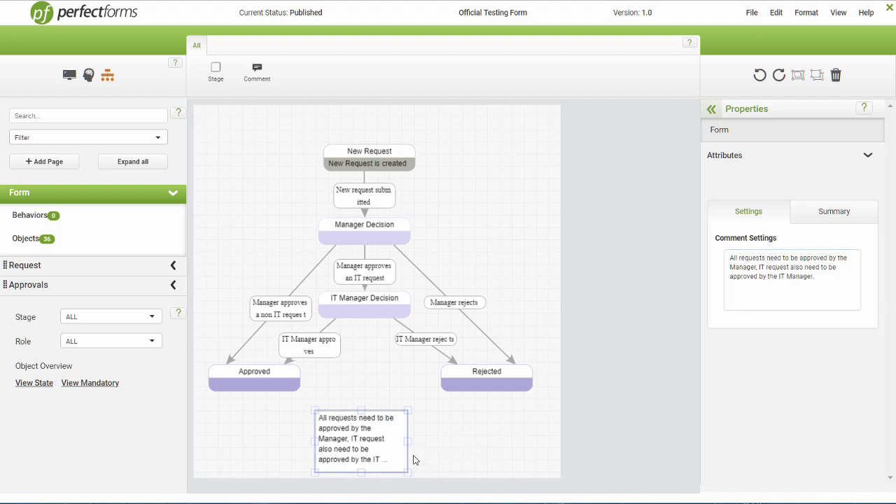
pyautogui.moveTo(408, 442); pyautogui.dragTo(445, 476)
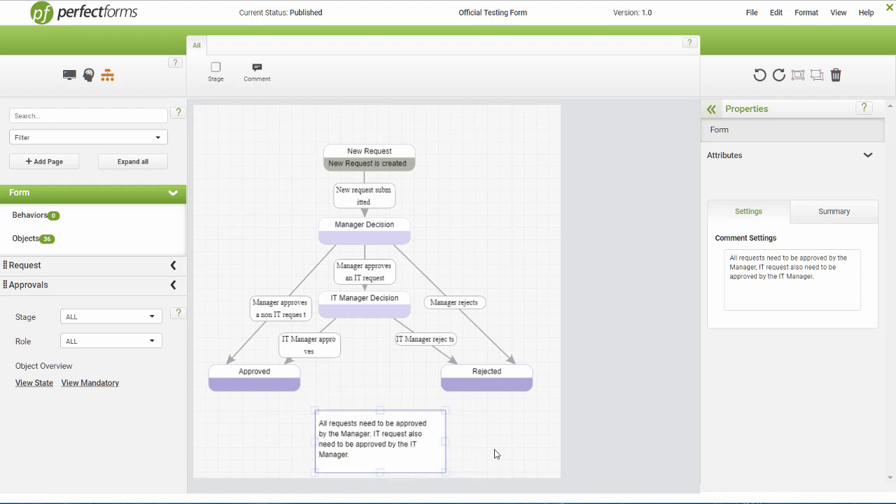